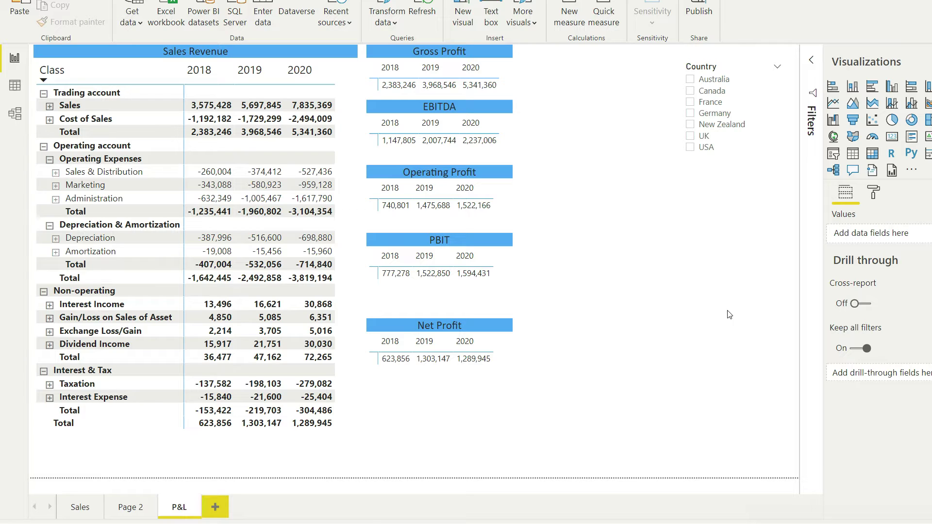
Add a card visual beside the Gross Profit table showing the total tbl_GL Amount (25M).
click(658, 268)
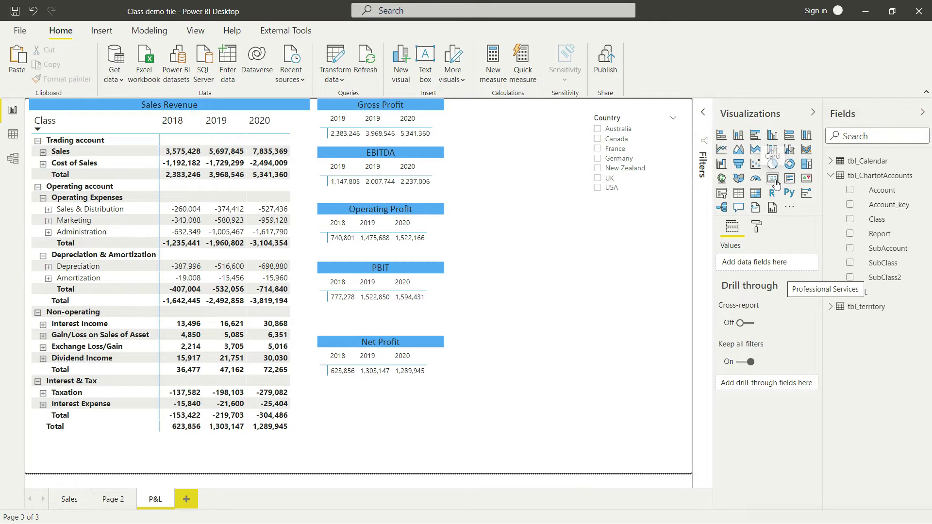
click(777, 182)
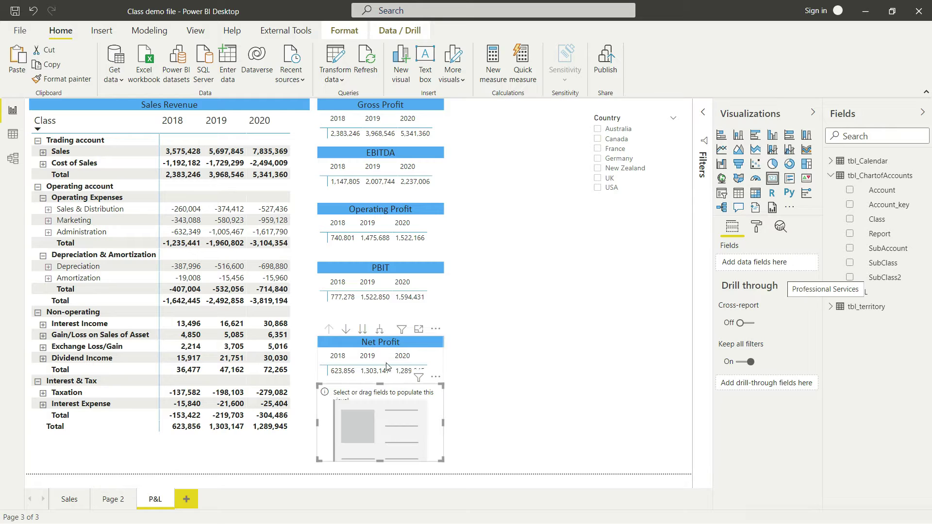
drag(398, 392, 520, 90)
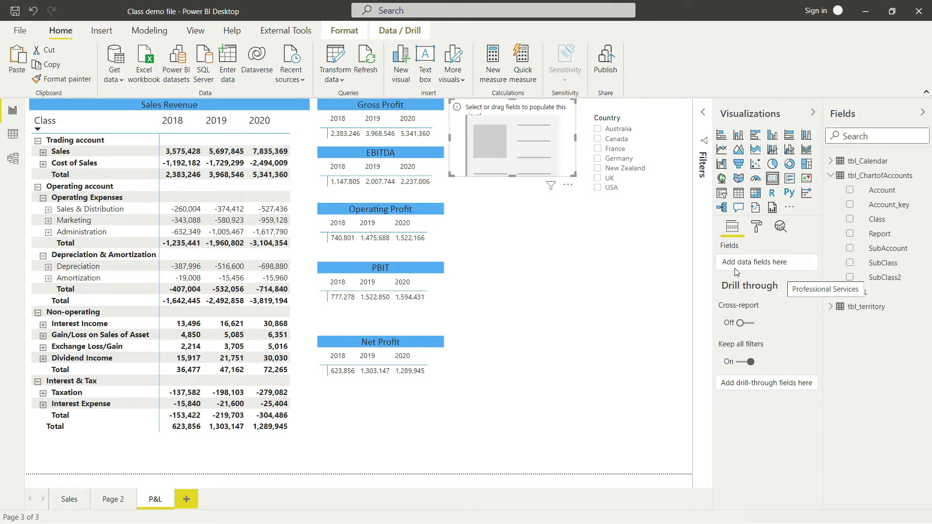
click(831, 176)
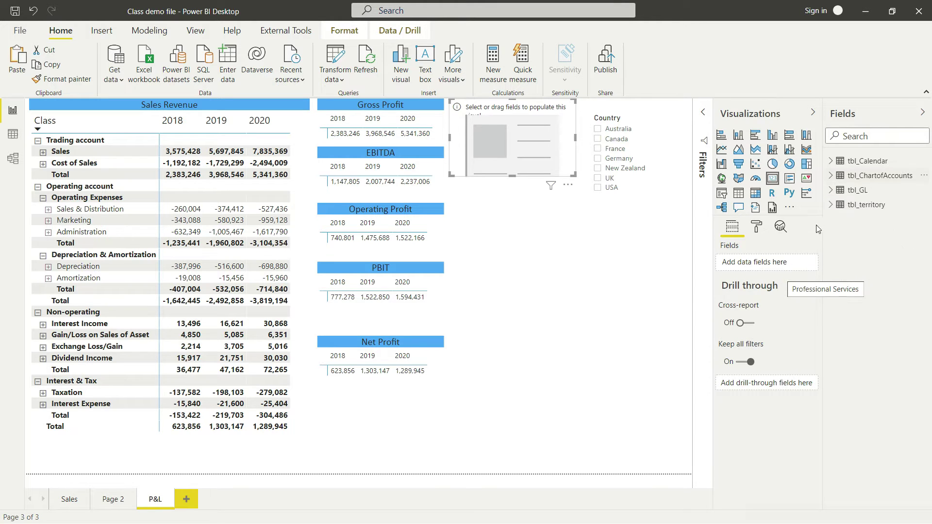
click(831, 191)
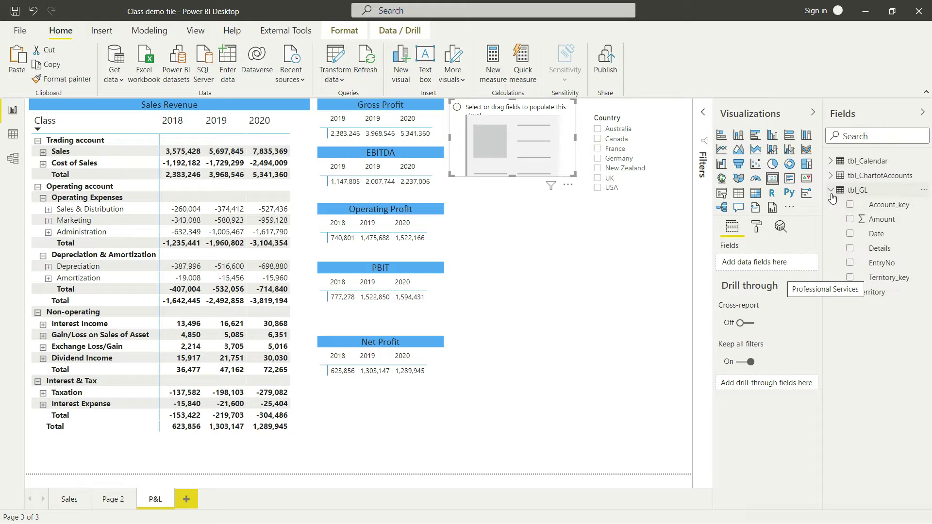
drag(872, 222, 750, 264)
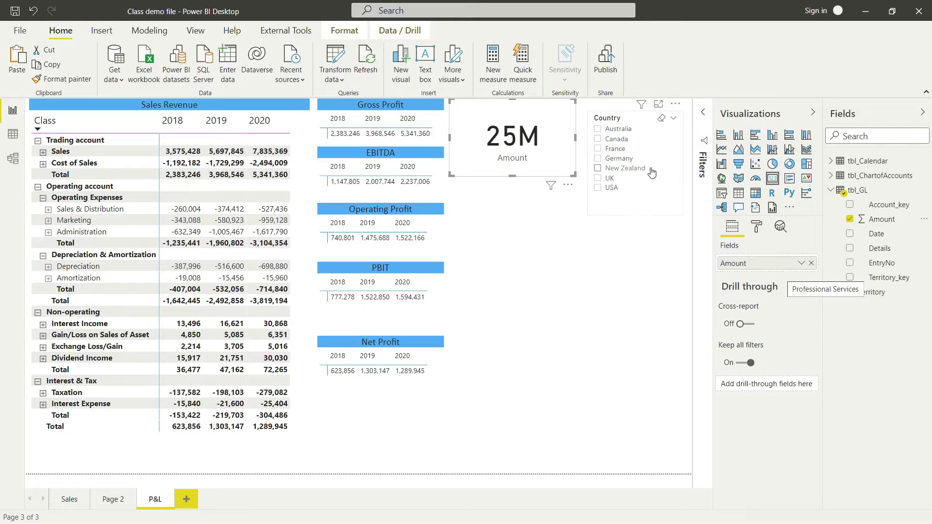
Open the Filters pane and review the chart of accounts table data.
click(703, 148)
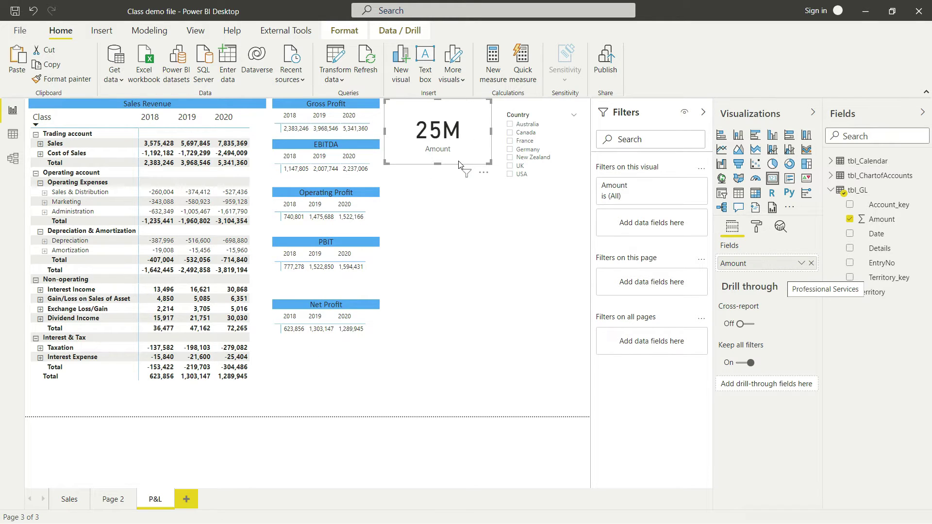
click(13, 138)
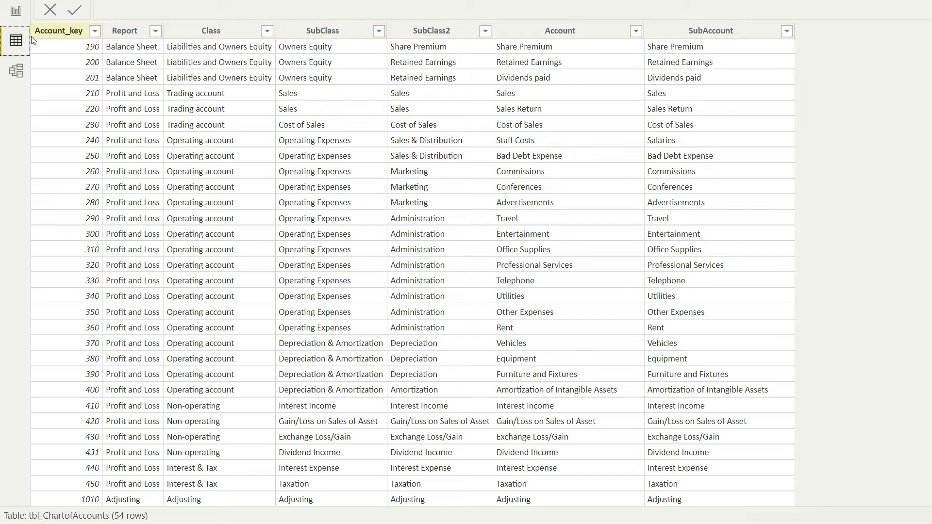
click(16, 11)
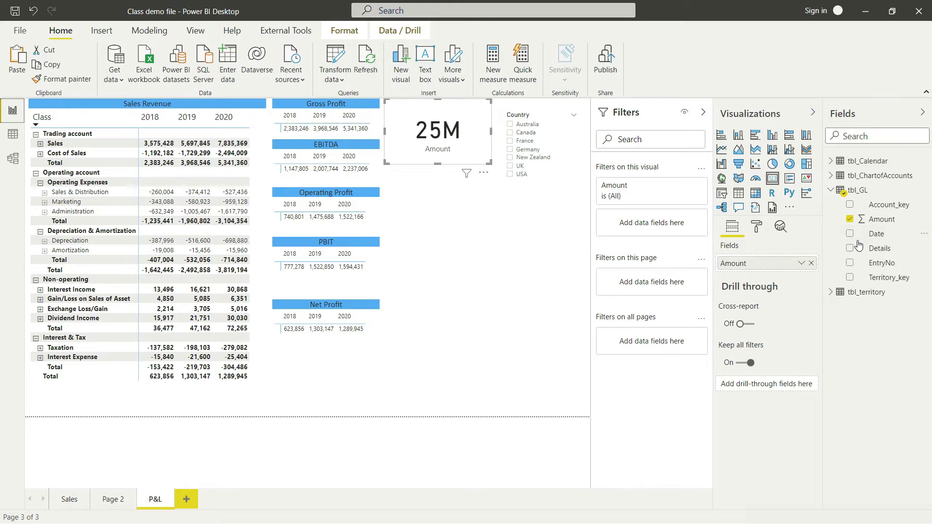
Filter the card on tbl_ChartofAccounts SubClass = Sales so it shows 17M.
click(831, 191)
click(831, 177)
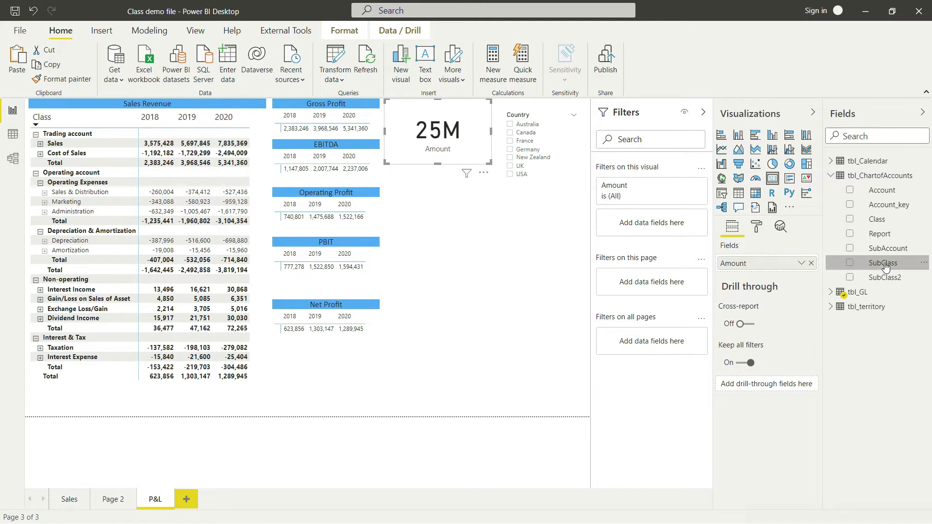
drag(886, 267, 655, 226)
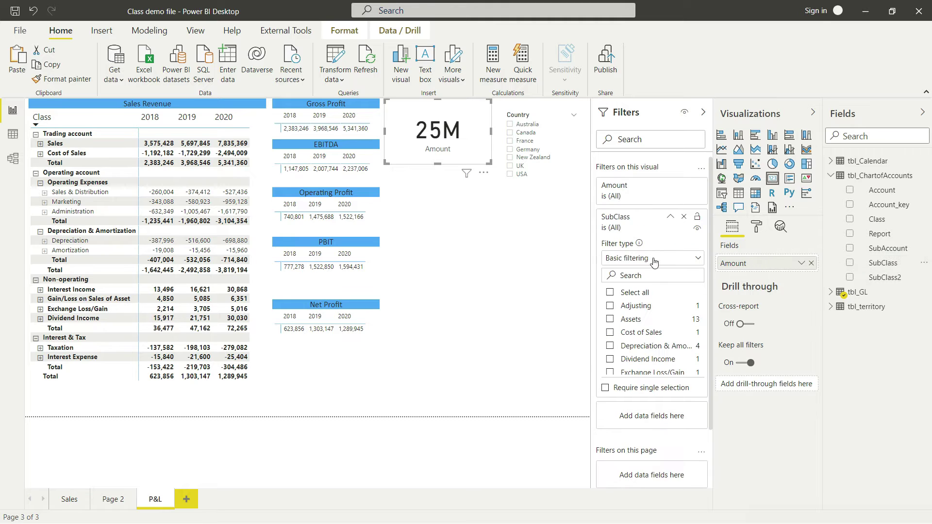
scroll(640, 321, down, 5)
scroll(640, 324, down, 1)
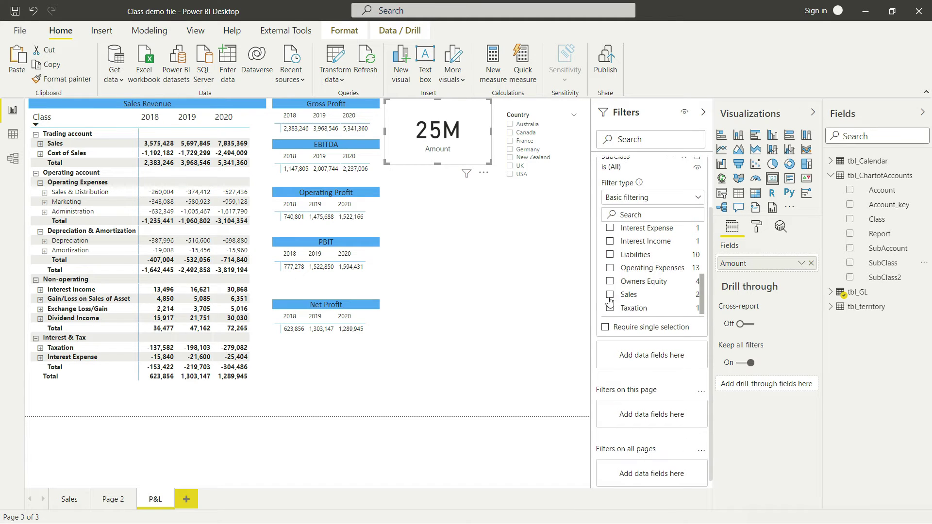
click(610, 297)
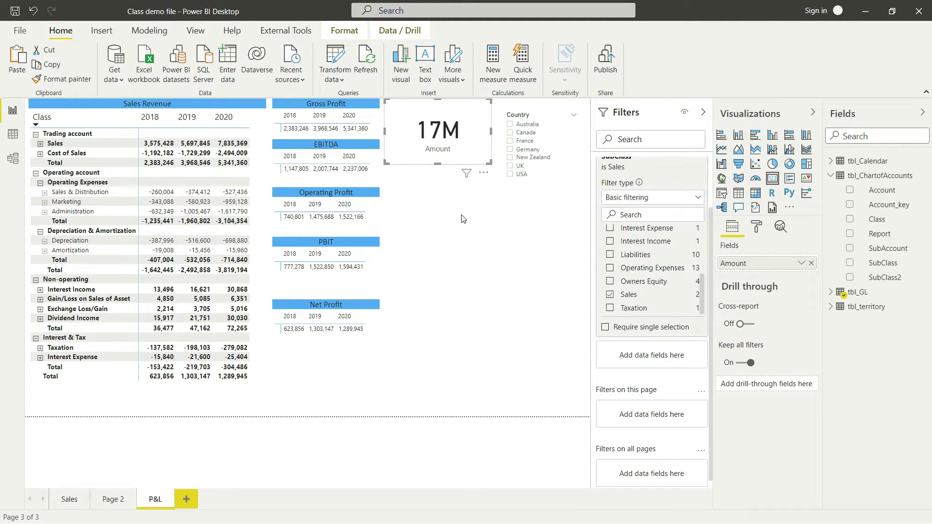
click(574, 196)
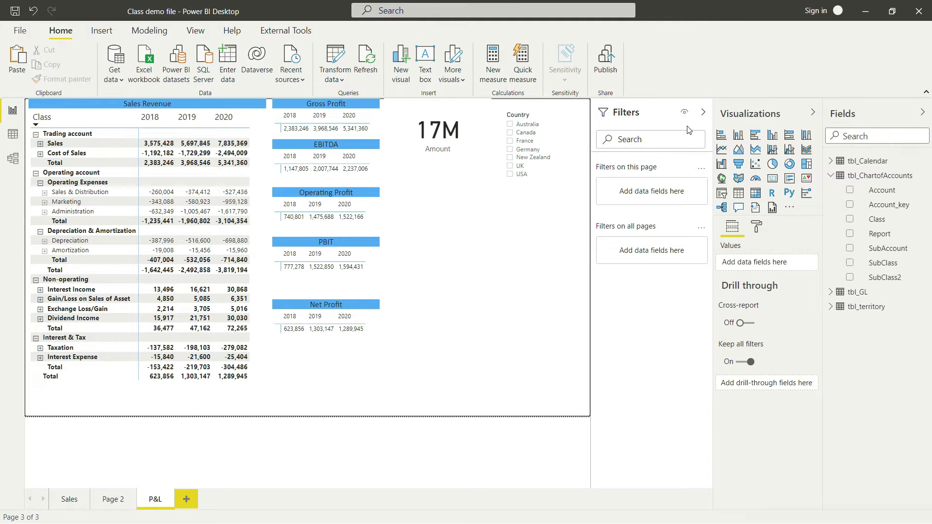
Collapse the Filters pane and deselect the card on the canvas.
click(703, 112)
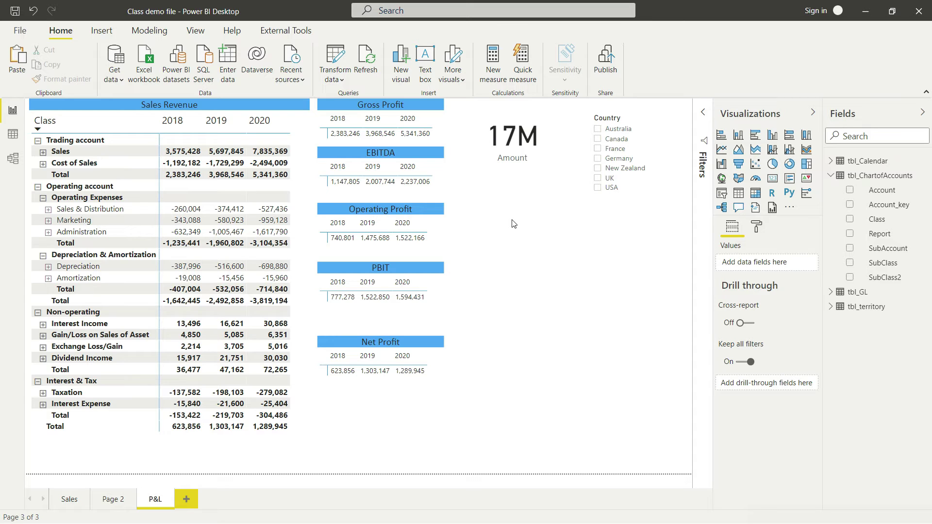
click(545, 264)
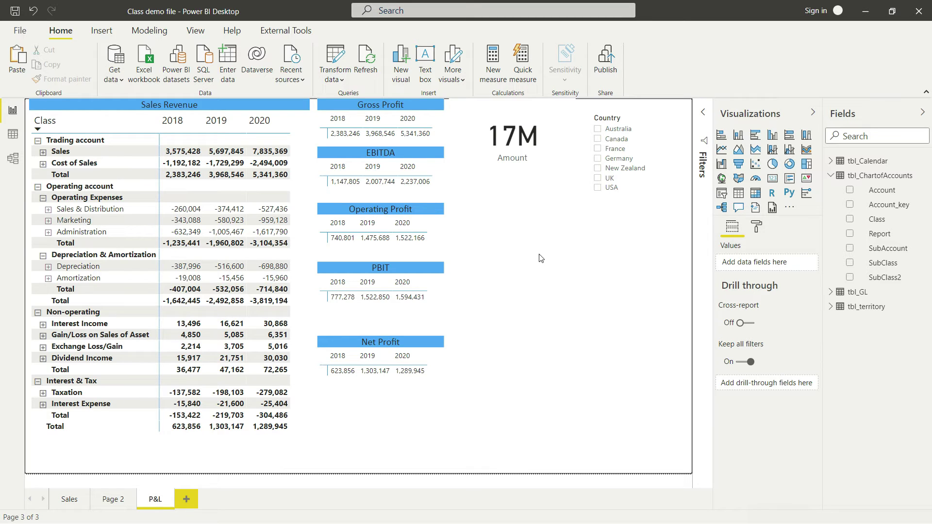
Set the card value's display units to None to show the unabbreviated total.
click(543, 169)
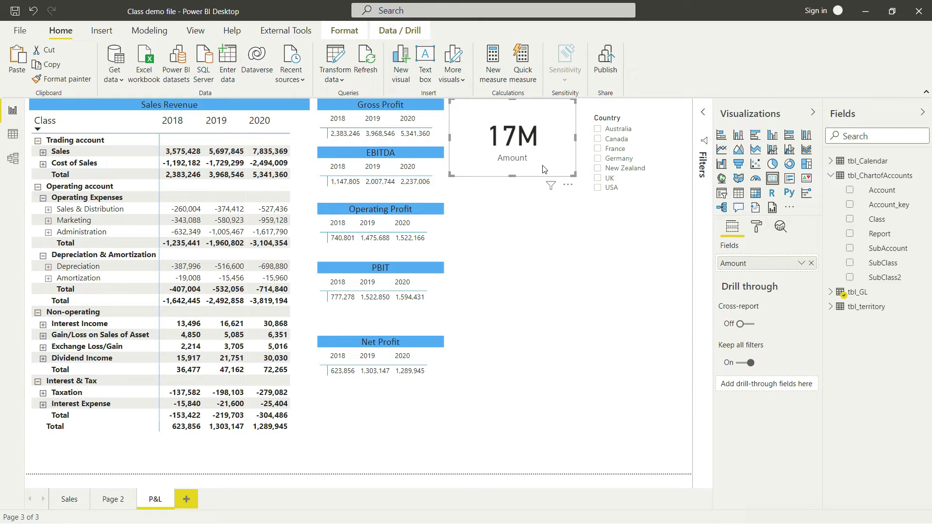
click(758, 232)
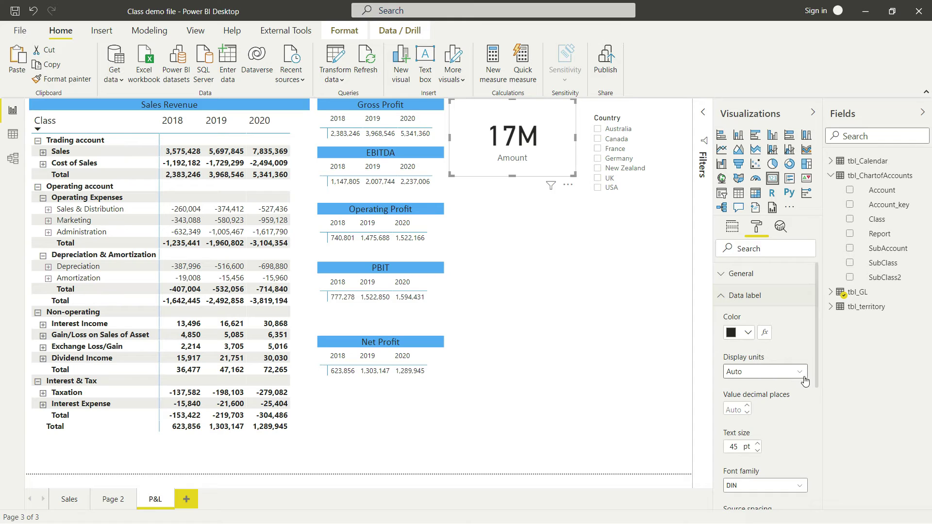
click(800, 377)
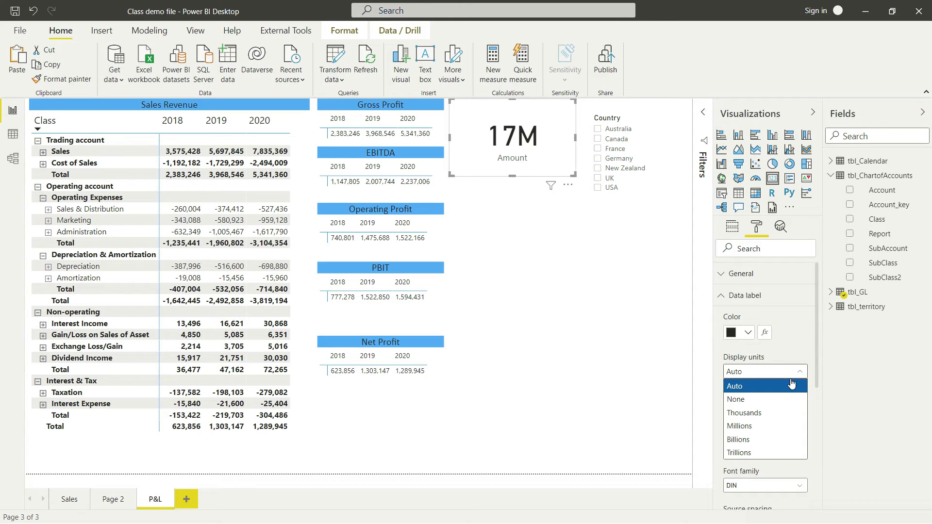
click(749, 400)
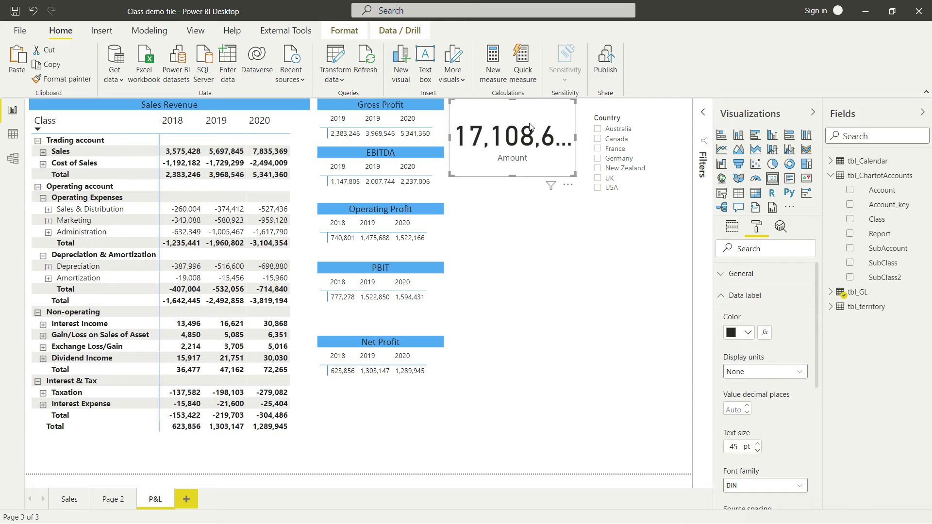
Move the card beside Operating Profit and widen it until 17,108,642 fits.
drag(525, 109, 530, 204)
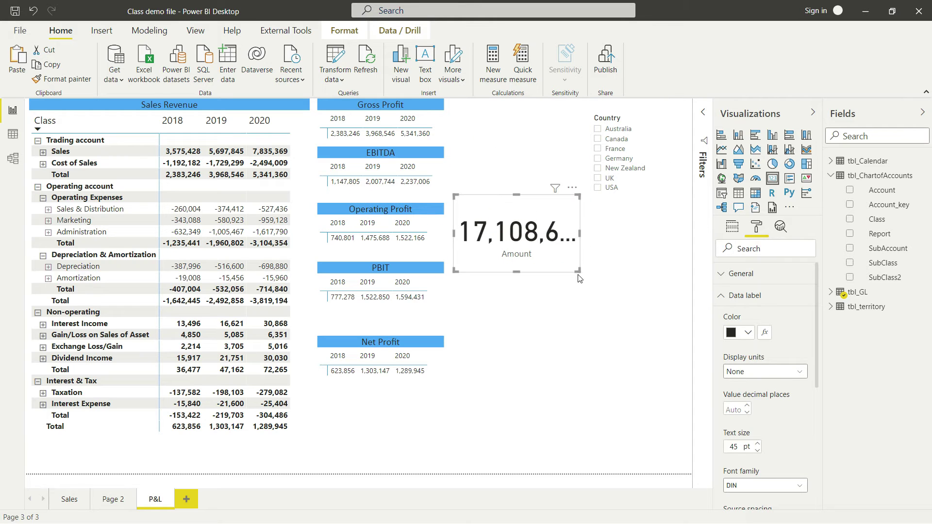
drag(581, 272, 633, 278)
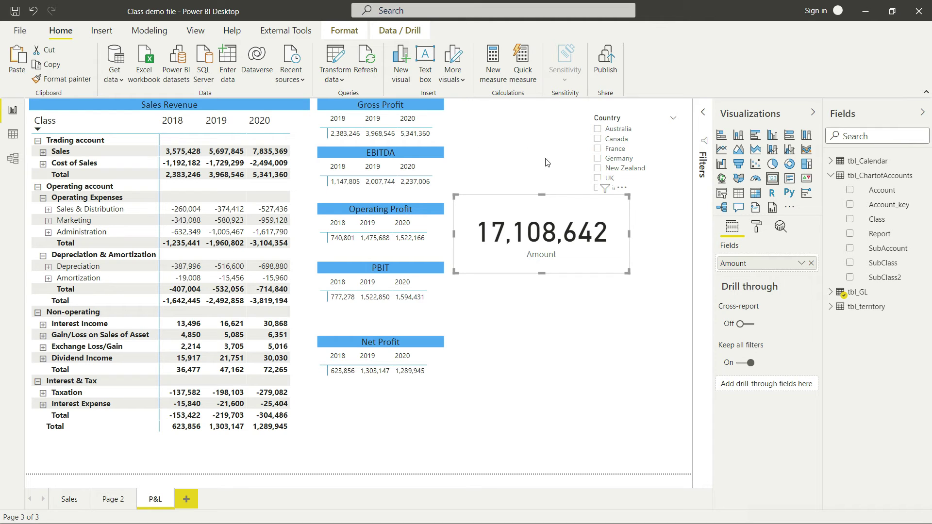
click(755, 229)
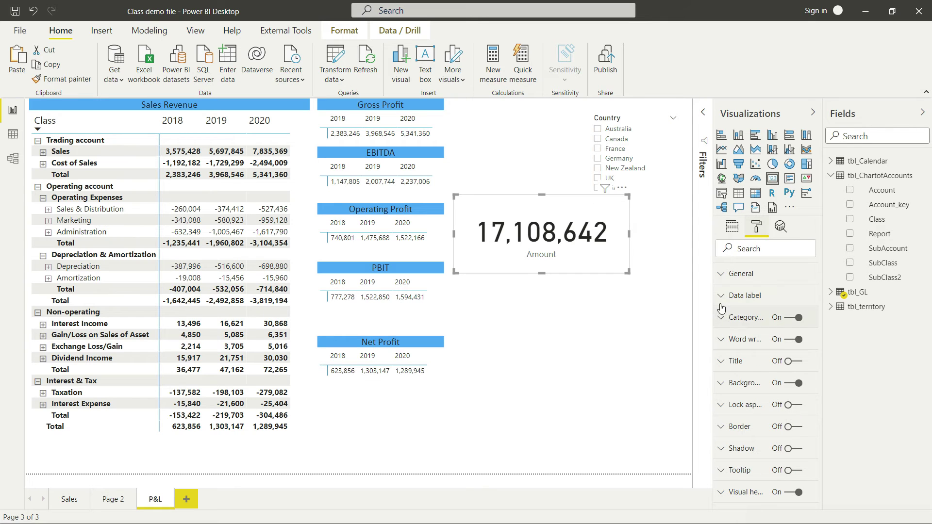
Set the data label text size to 30, hide the category label, and enable the title.
click(723, 296)
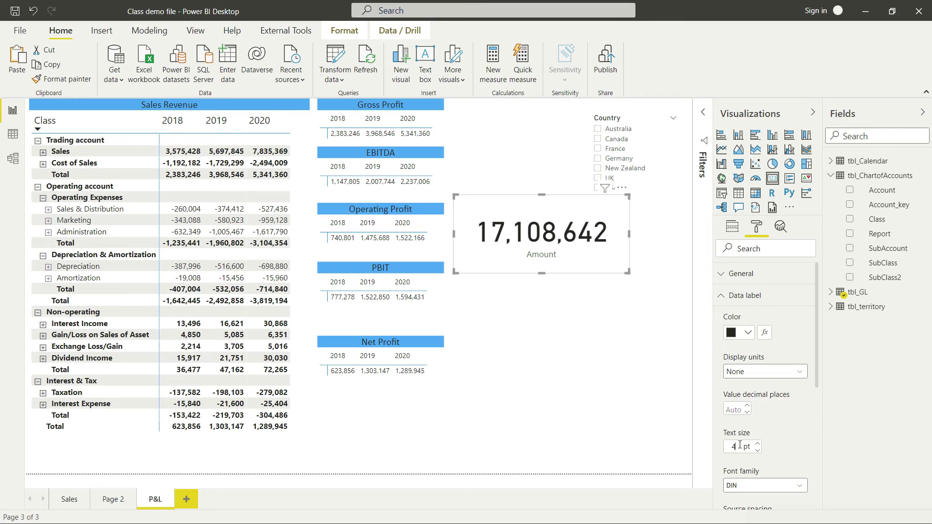
text(30)
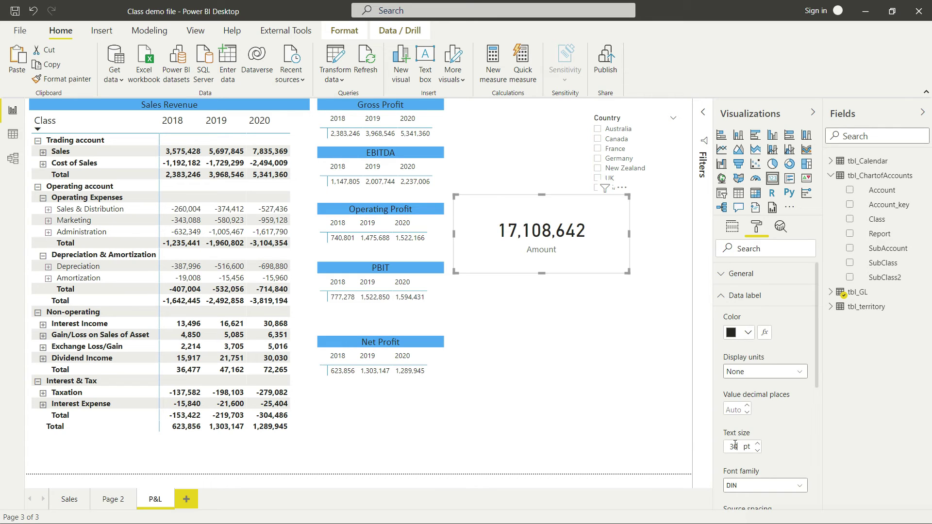
click(557, 236)
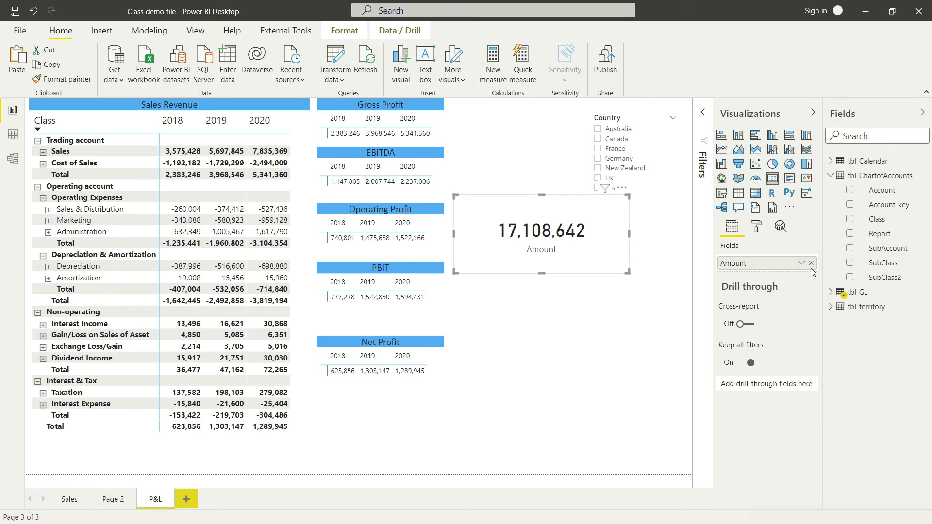
click(757, 228)
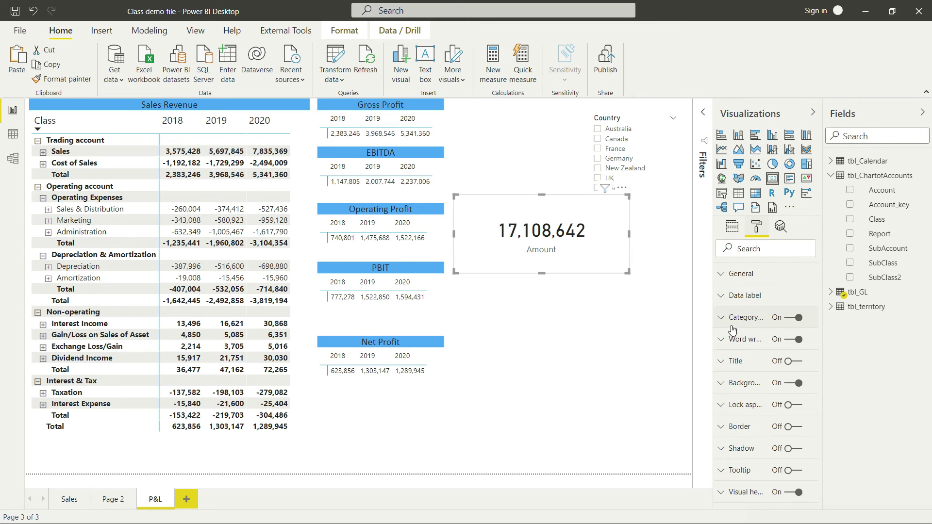
click(786, 319)
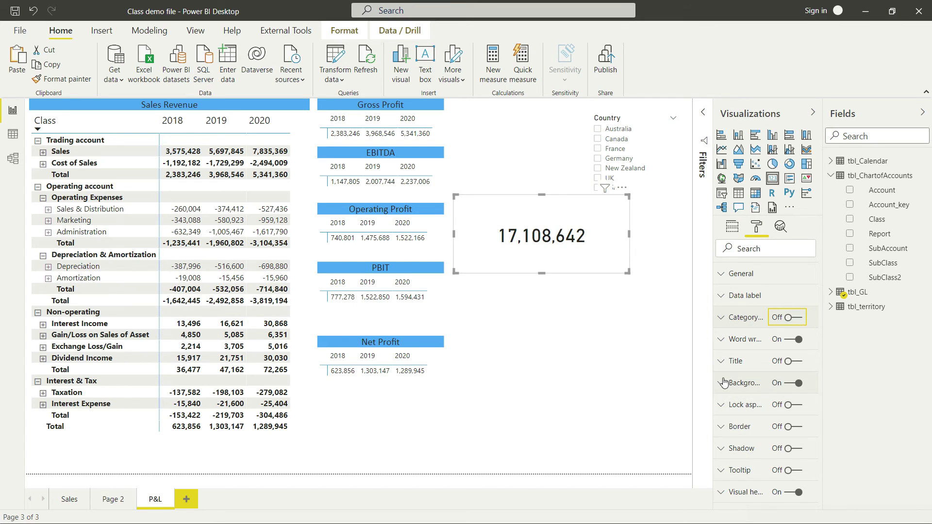
click(797, 366)
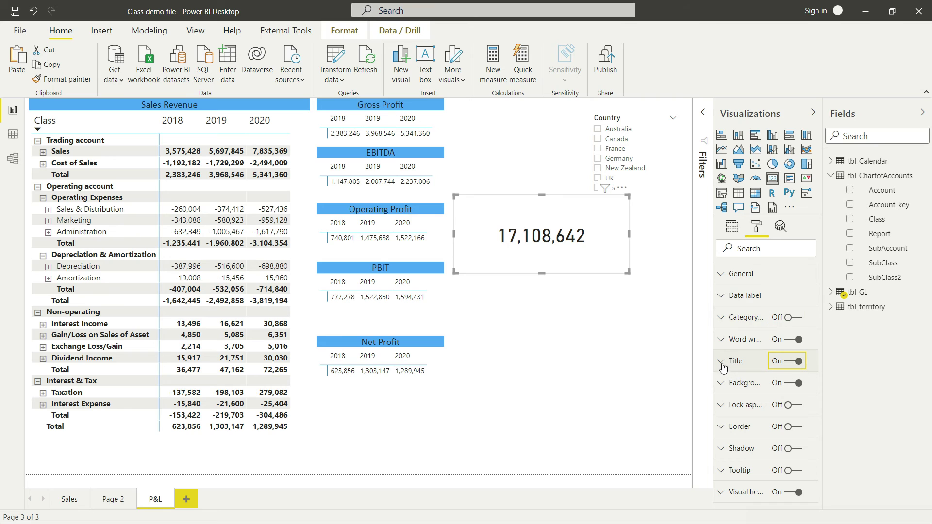
Title the card 'Sales Revenue' on a light blue background, centered, in Calibri font.
click(722, 366)
click(762, 395)
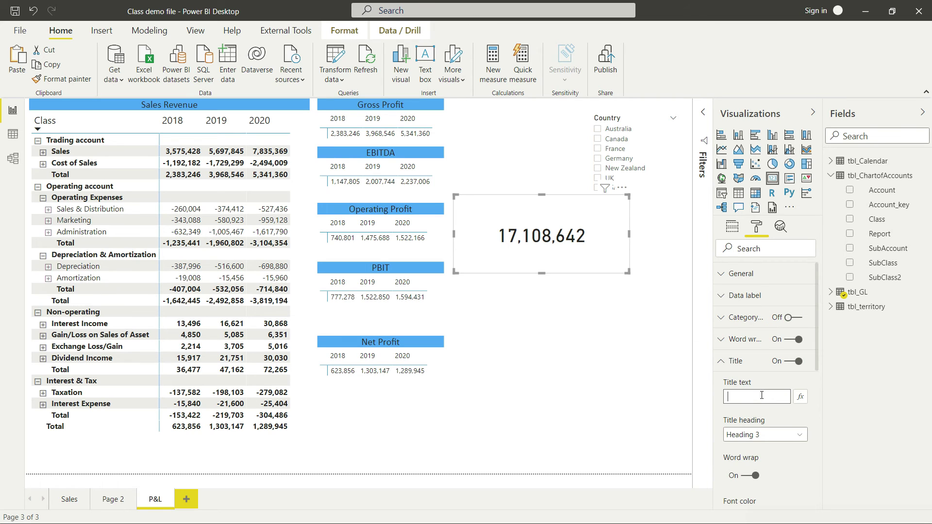
text(Sales Revenue)
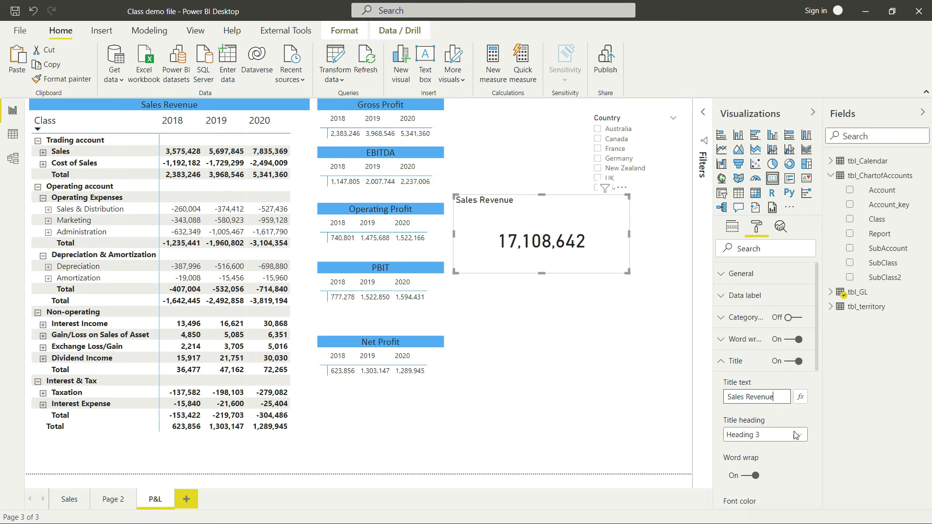
scroll(777, 432, down, 5)
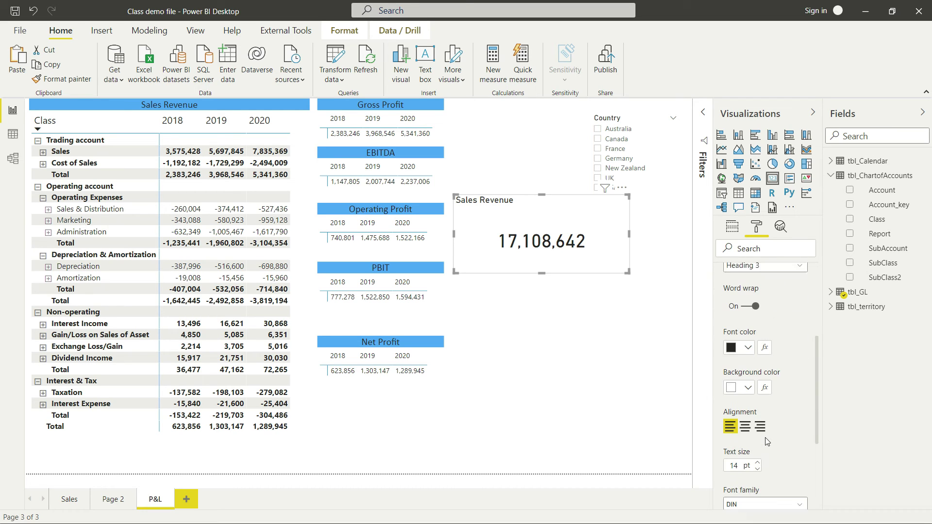
scroll(762, 428, down, 1)
click(748, 376)
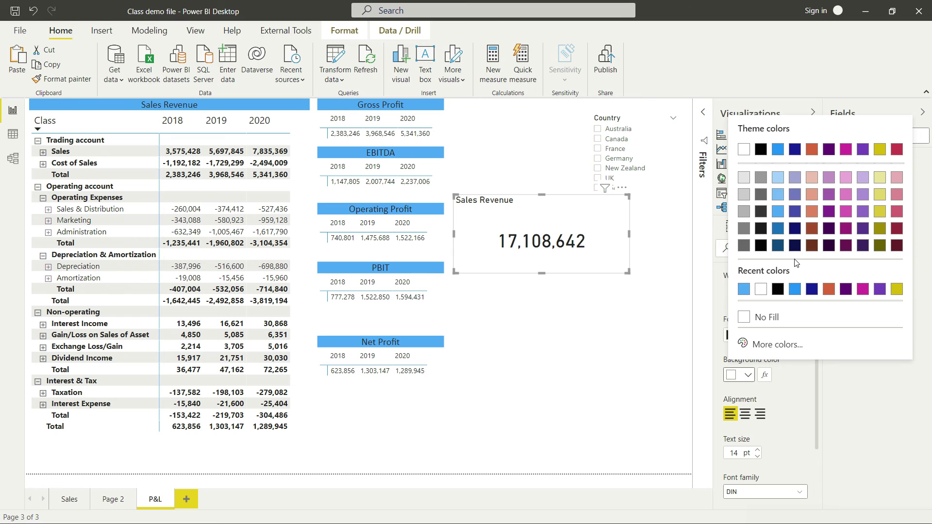
click(777, 212)
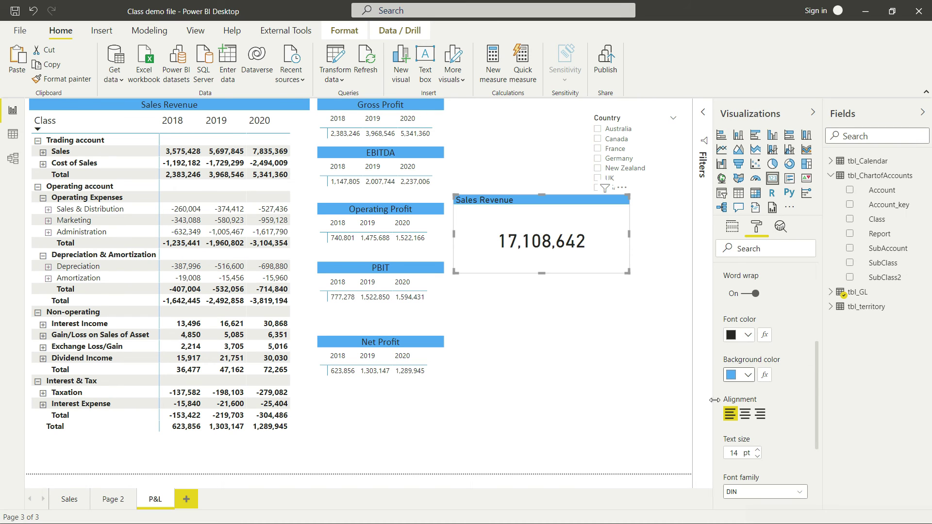
click(745, 413)
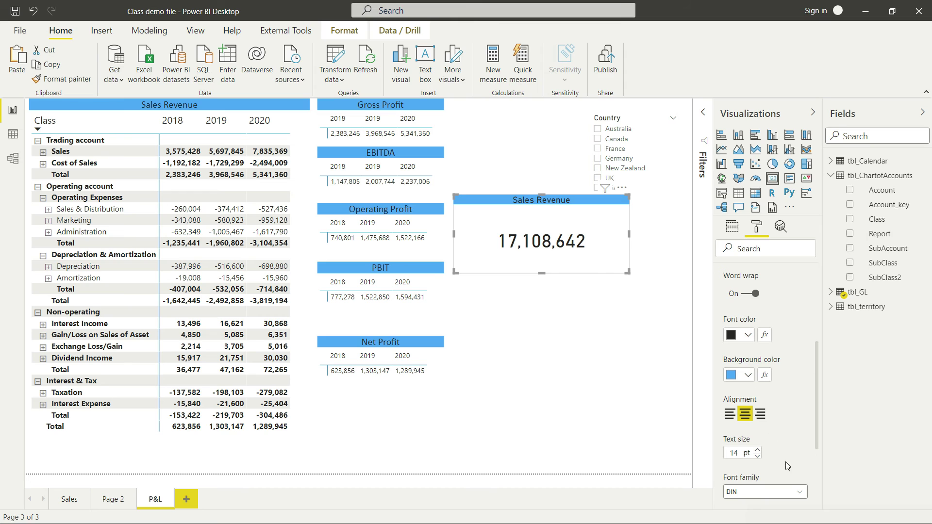
click(798, 492)
click(757, 350)
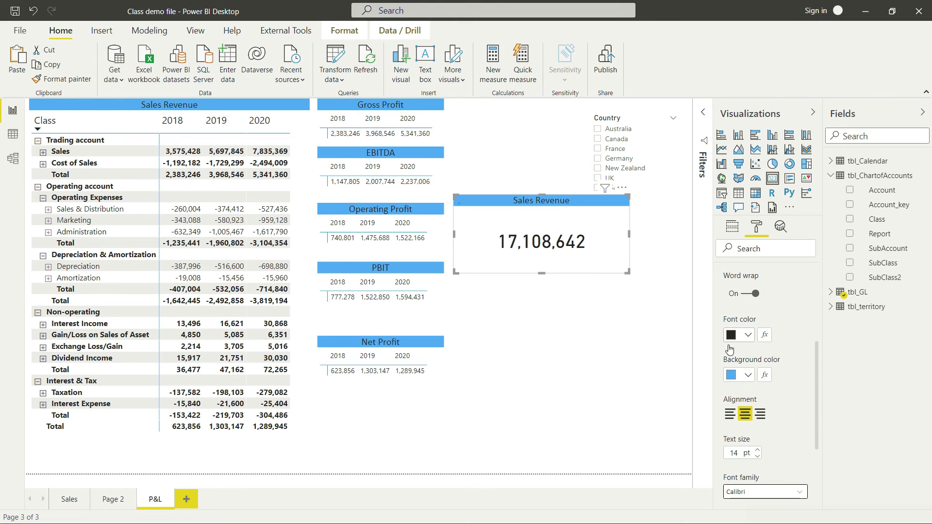
Resize the card and place it at the top beside the Gross Profit table.
drag(627, 271, 583, 228)
drag(493, 192, 488, 96)
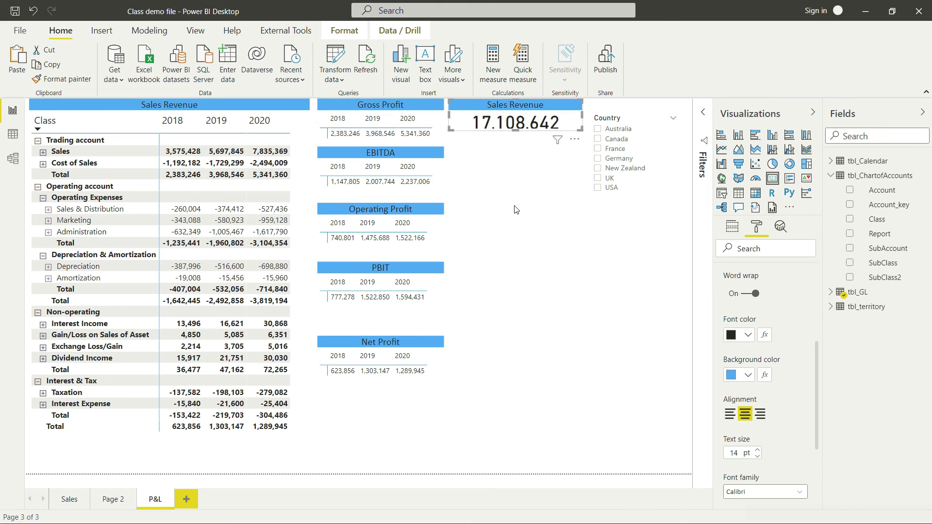
click(516, 221)
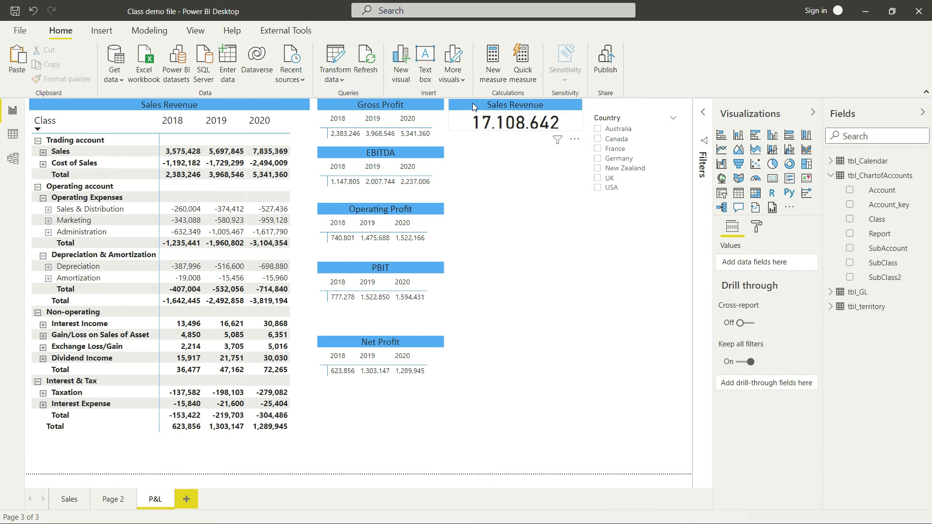
click(505, 127)
drag(516, 130, 516, 136)
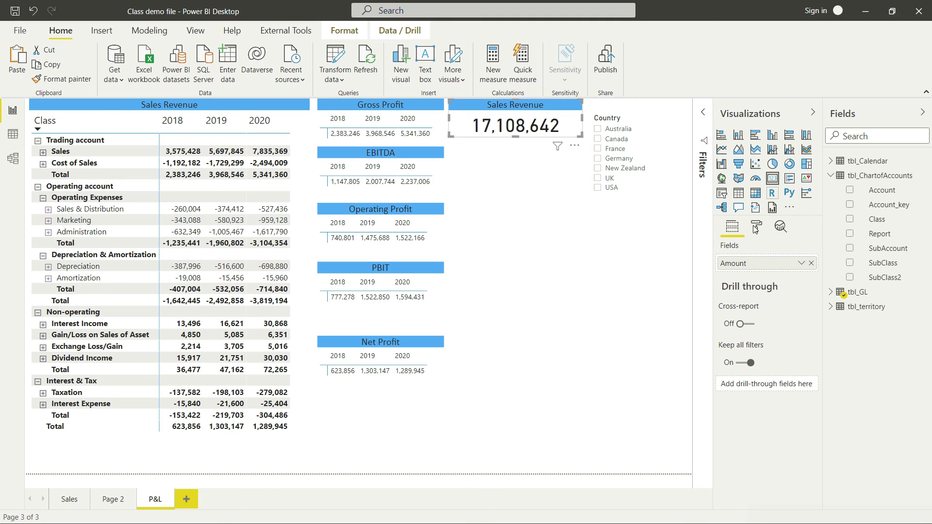
click(538, 240)
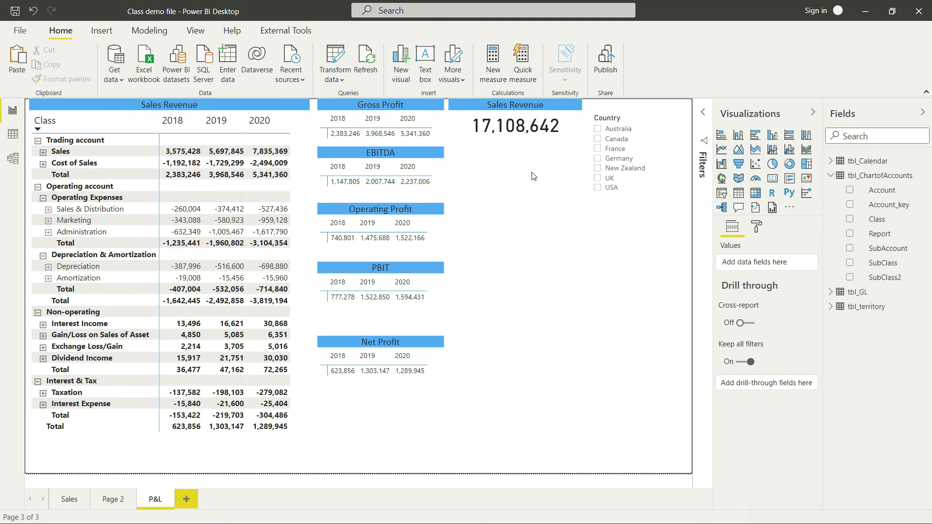